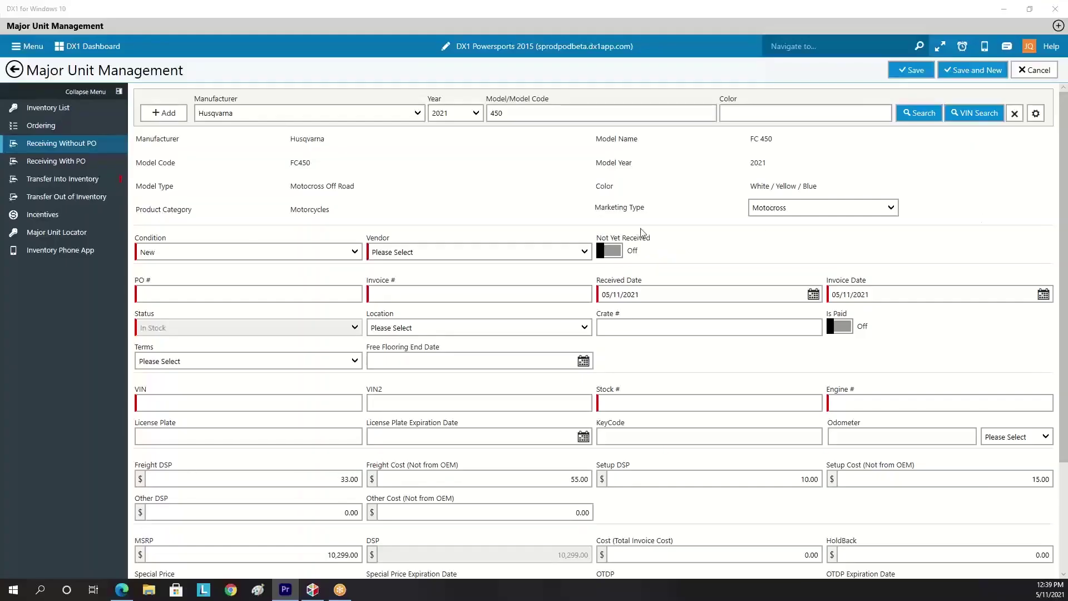
# - Mark the 2021 Husqvarna FC 450 being received without a PO as Not Yet Received
pyautogui.click(614, 255)
pyautogui.click(614, 253)
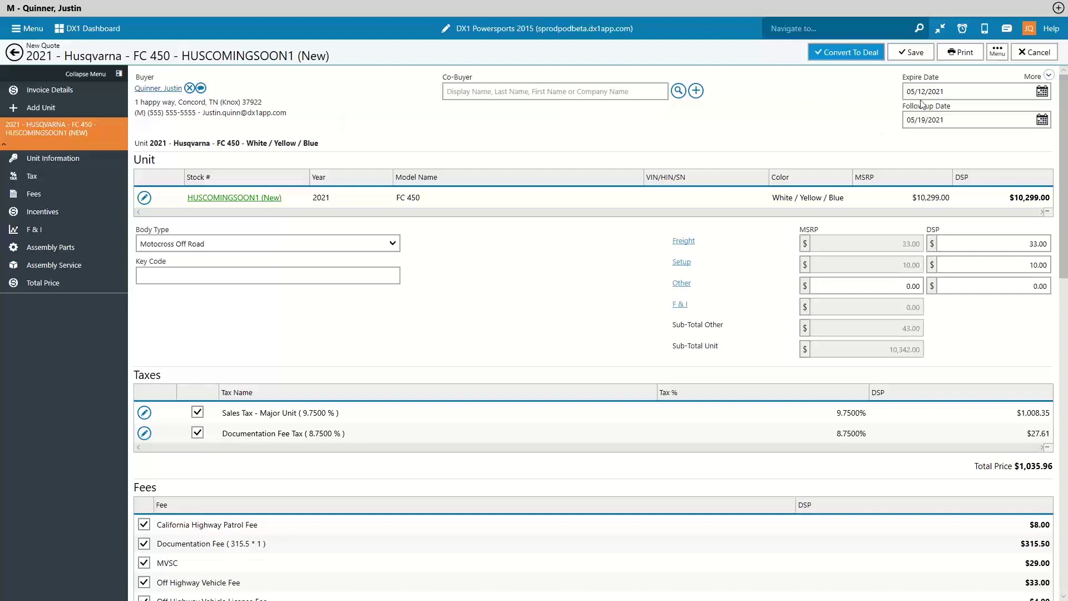
# - Examine the additional actions available for the 2021 Husqvarna FC 450 quote, including part invoices
pyautogui.click(997, 54)
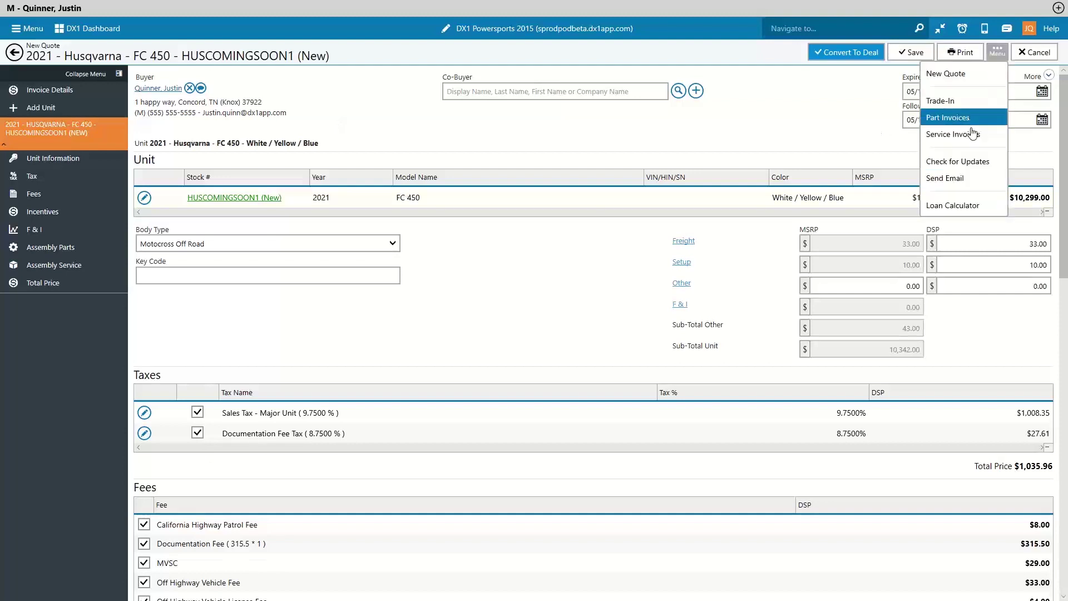
pyautogui.click(850, 120)
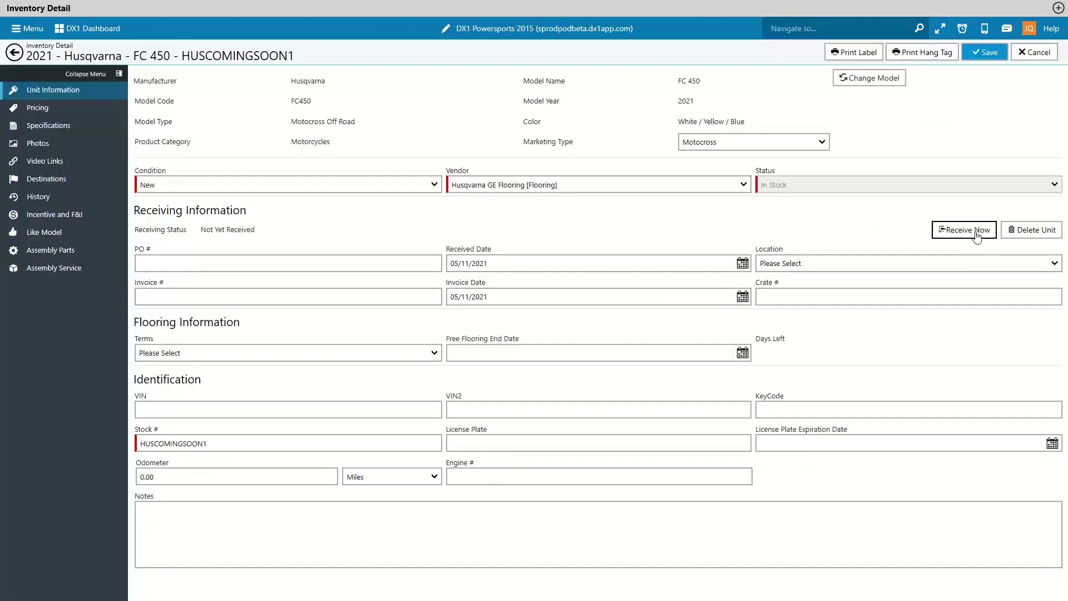
# - Start receiving the not-yet-received Husqvarna FC 450 from its inventory details
pyautogui.click(975, 231)
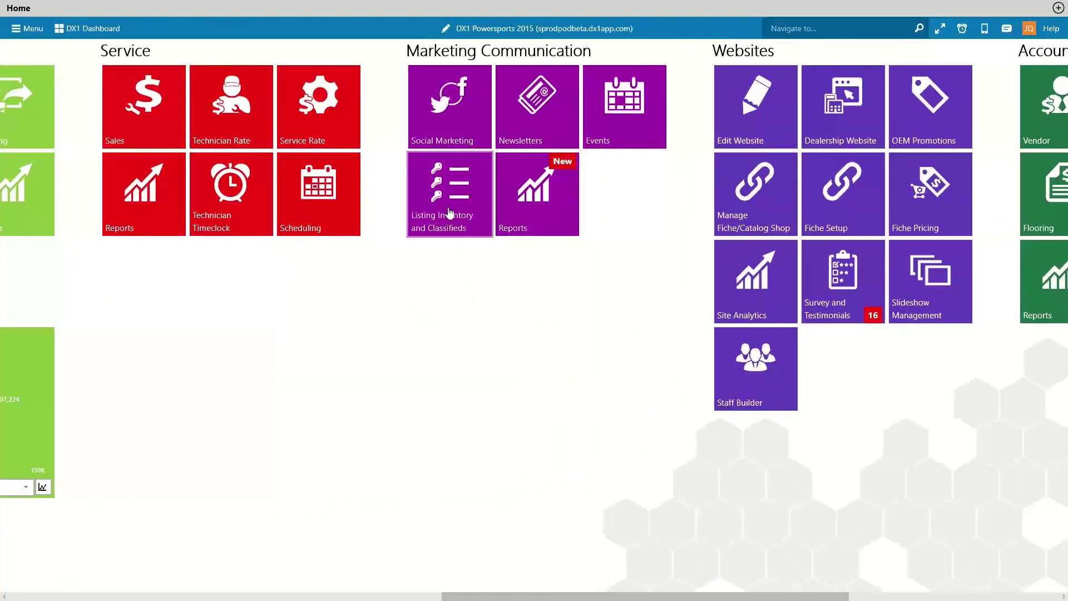
# - Open the Inventory Sorting settings within Listing Inventory and Classifieds
pyautogui.click(450, 212)
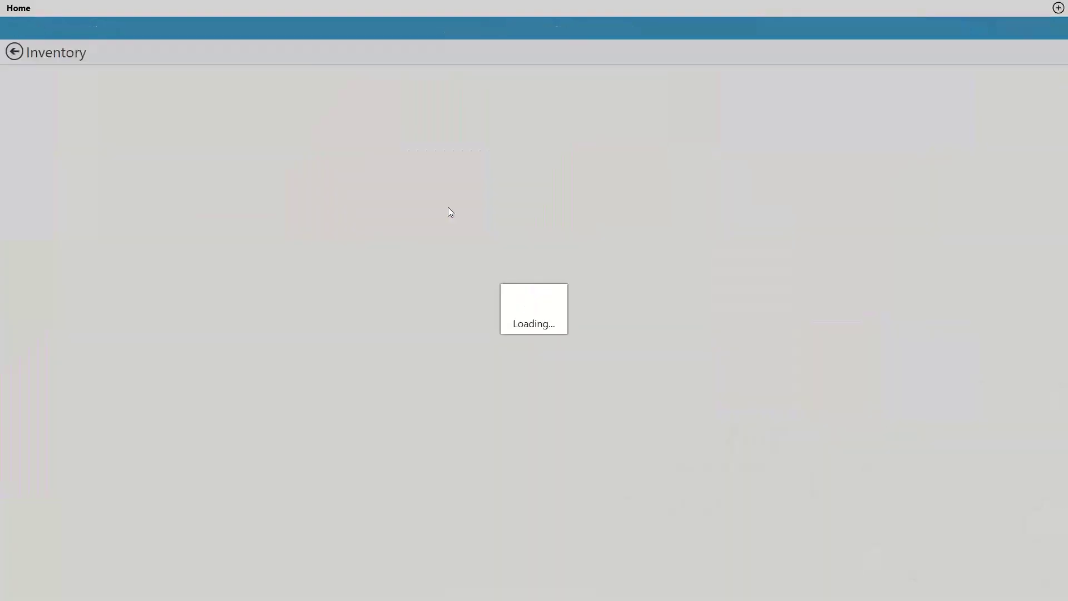
pyautogui.click(50, 466)
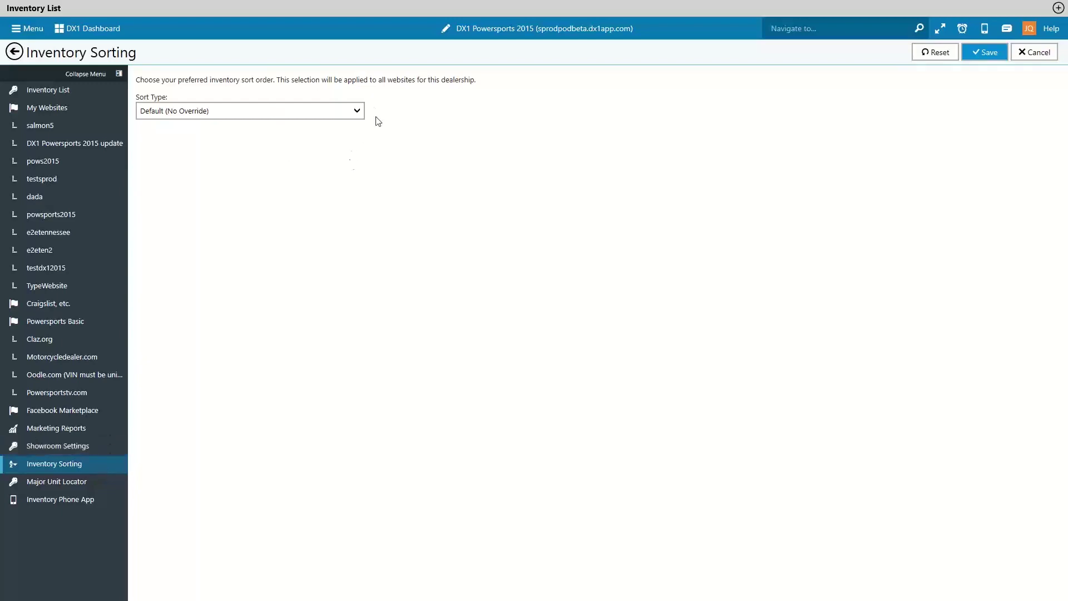
# - Try the Category Override sort type for website inventory and look at the selectable categories
pyautogui.click(358, 111)
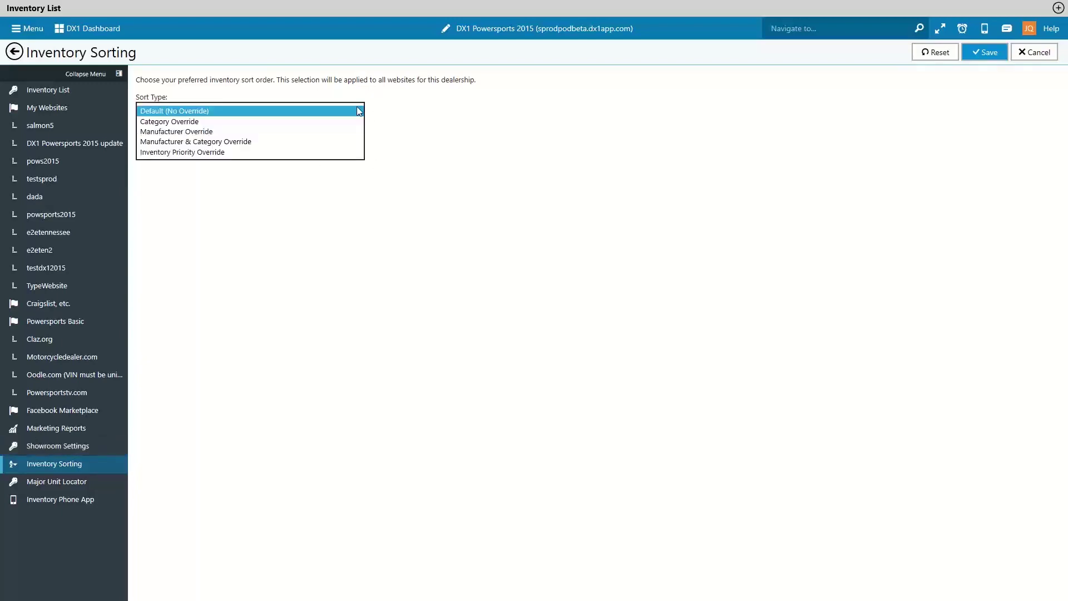
pyautogui.click(332, 123)
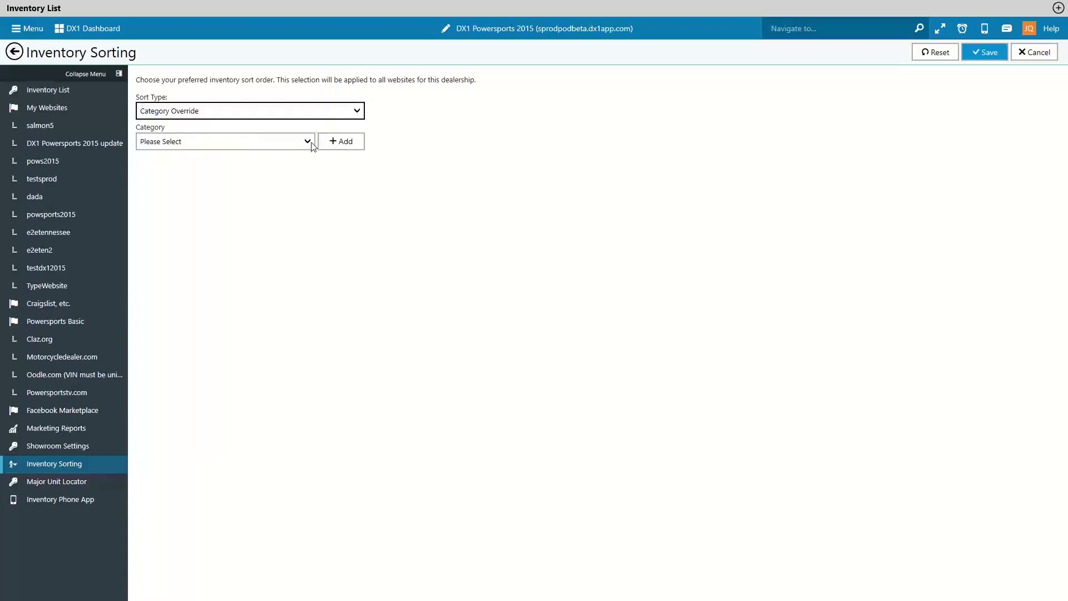
pyautogui.click(312, 145)
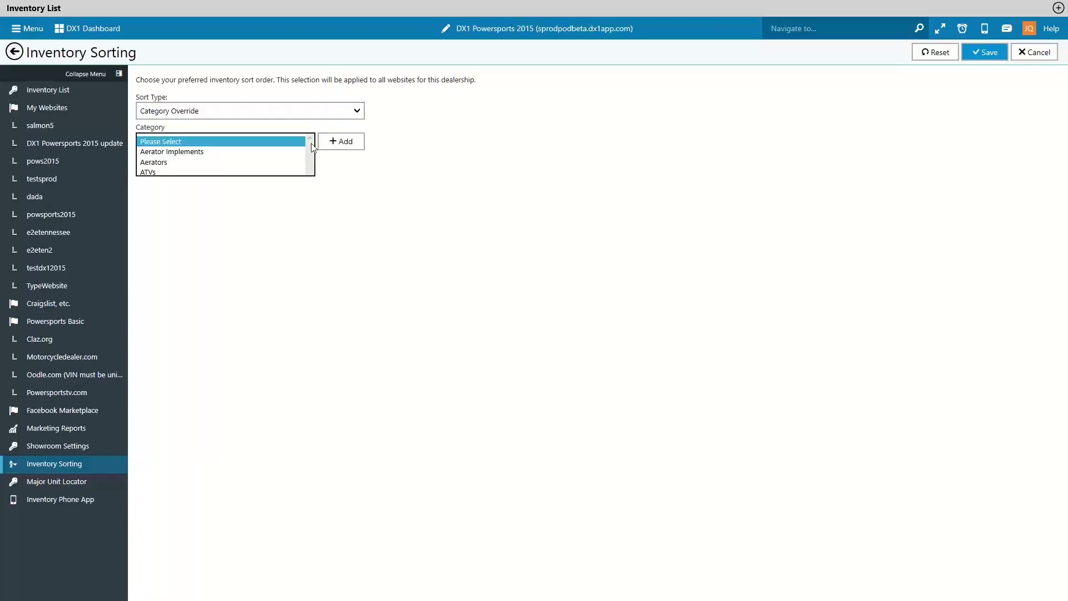
pyautogui.click(352, 184)
# - Try the Manufacturer Override sort type with its manufacturer choices, and the Manufacturer & Category Override type
pyautogui.click(358, 114)
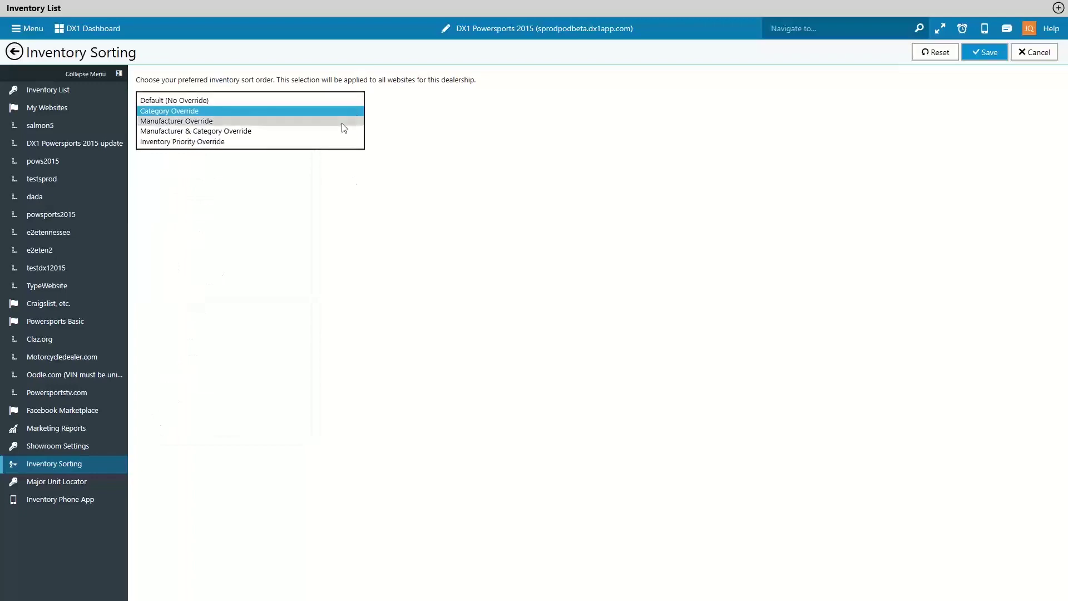
pyautogui.click(346, 123)
pyautogui.click(308, 145)
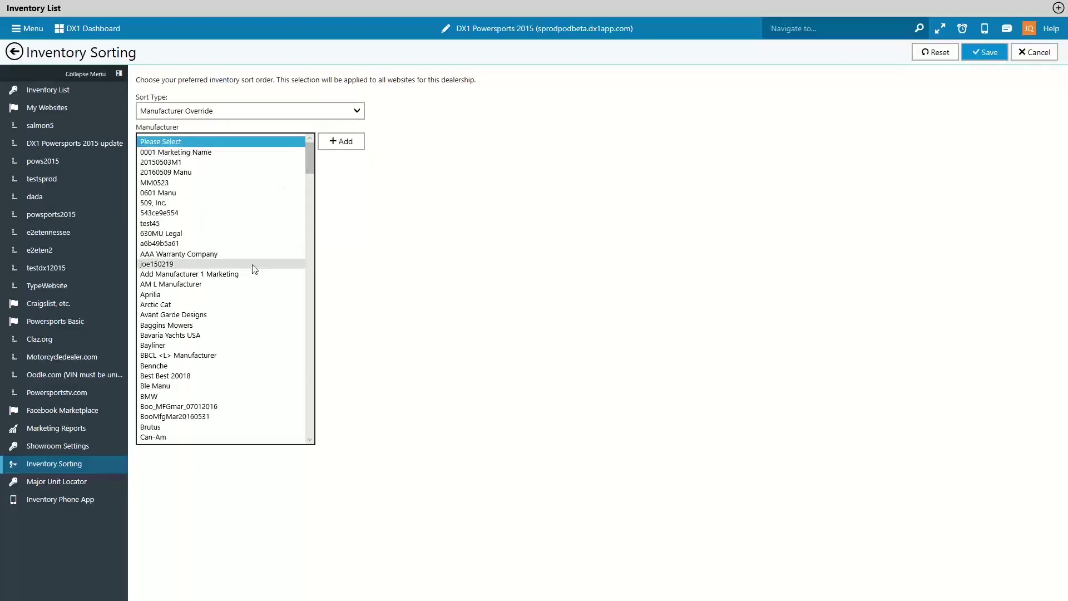
pyautogui.click(374, 248)
pyautogui.click(357, 113)
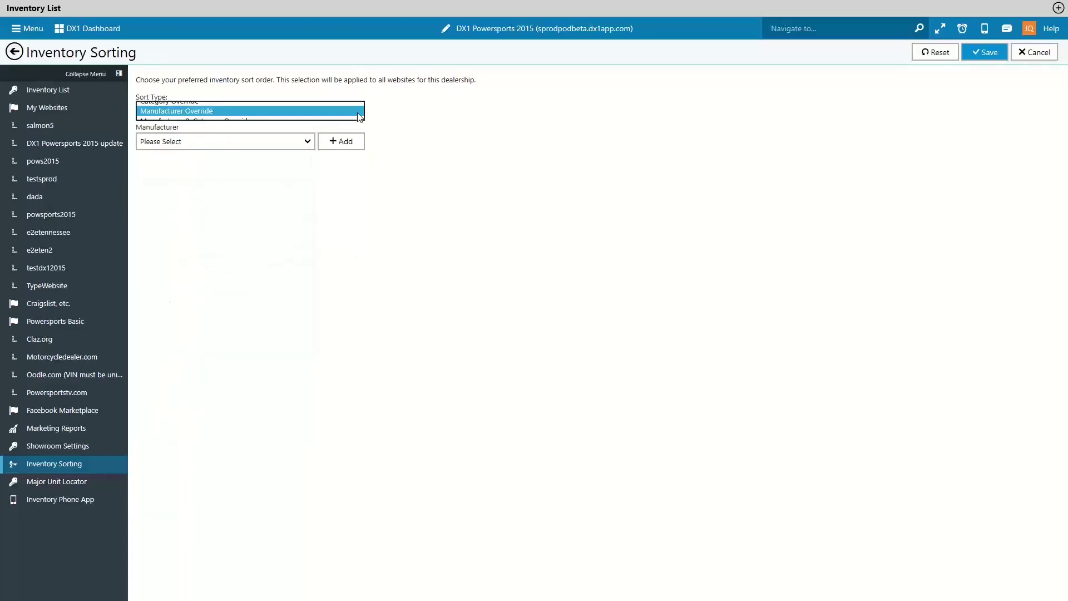
pyautogui.click(346, 123)
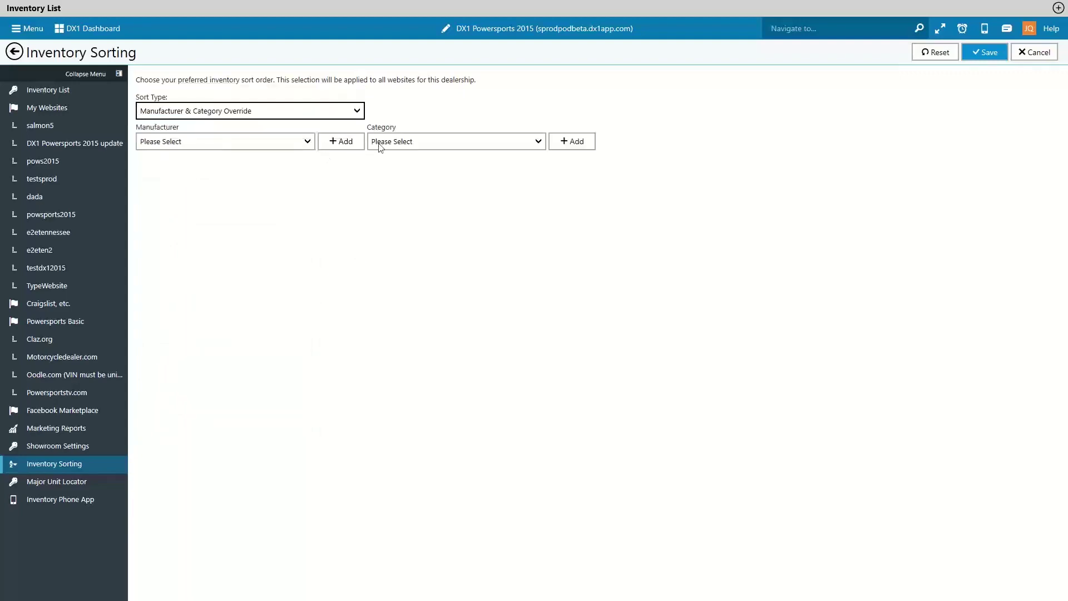
# - Set the website inventory sort type to Inventory Priority Override
pyautogui.click(360, 116)
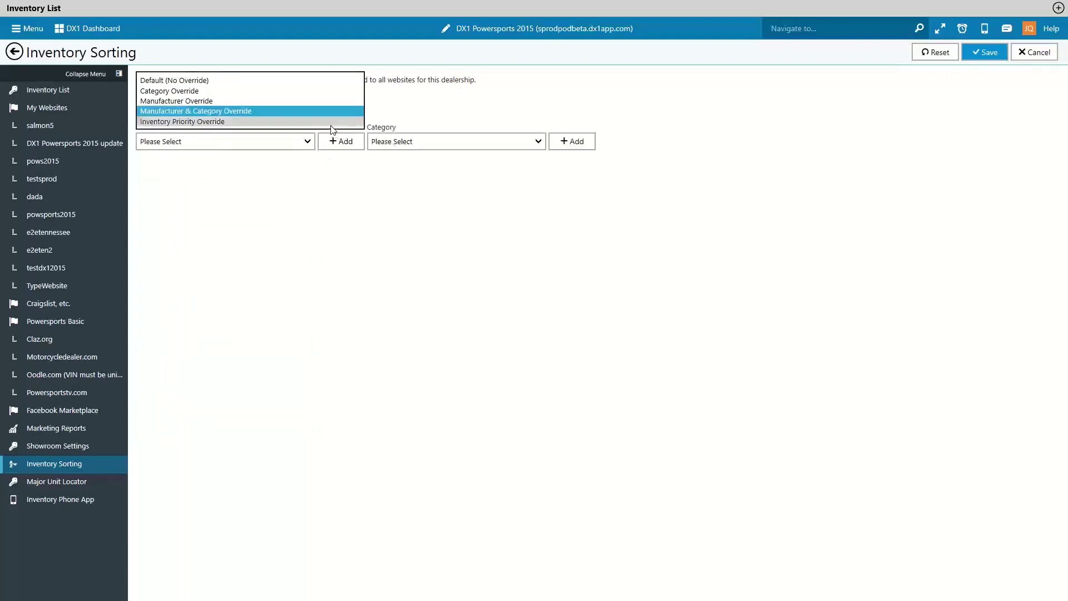
pyautogui.click(333, 128)
pyautogui.click(212, 185)
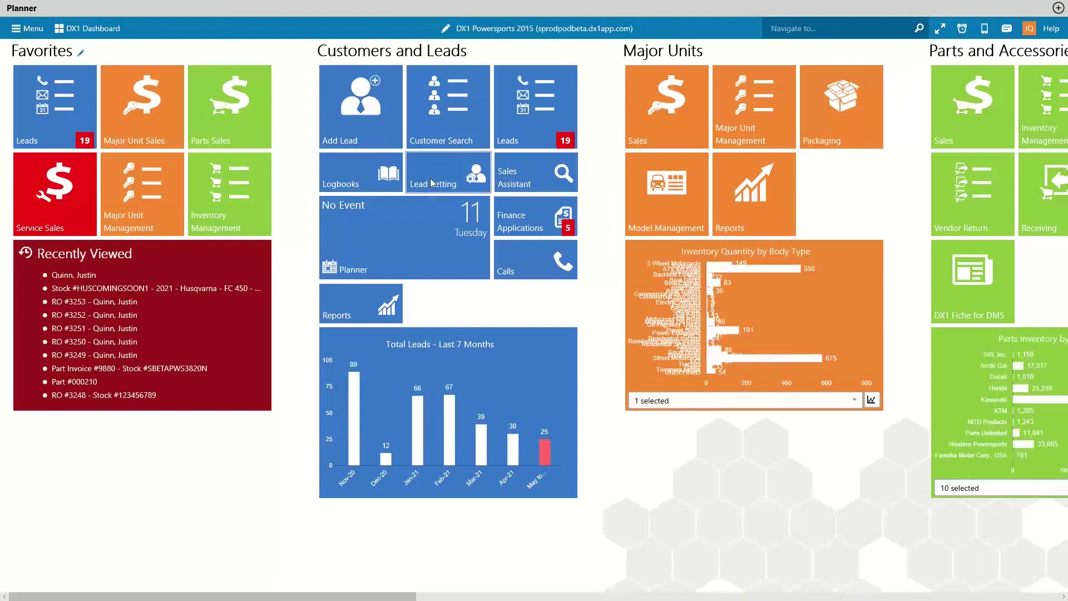
# - In the lead management general settings, set Monday and Tuesday as hidden days for the planner
pyautogui.click(431, 182)
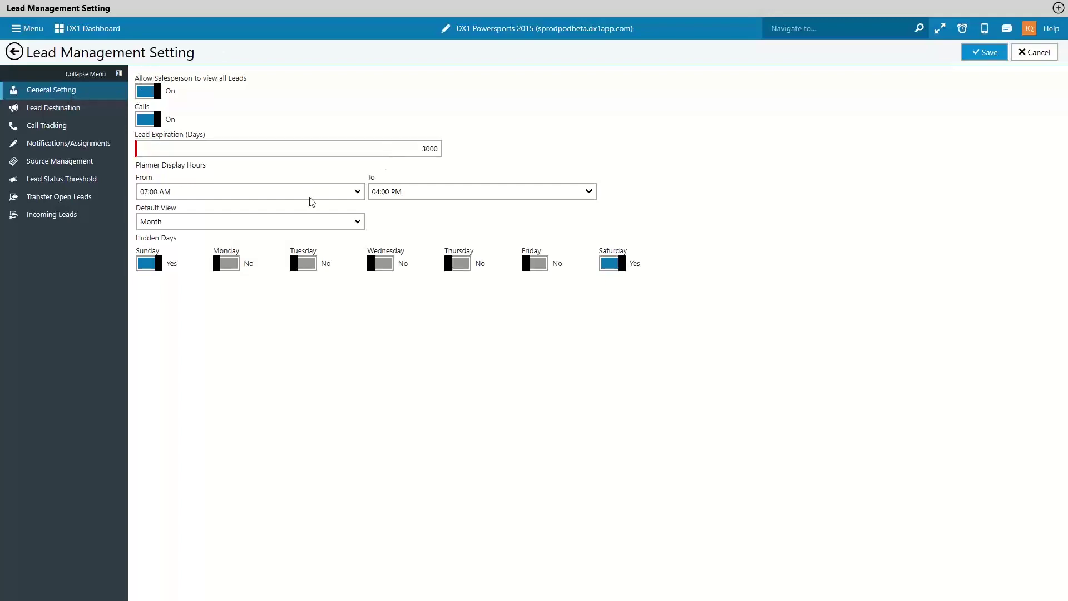
pyautogui.click(238, 266)
pyautogui.click(303, 263)
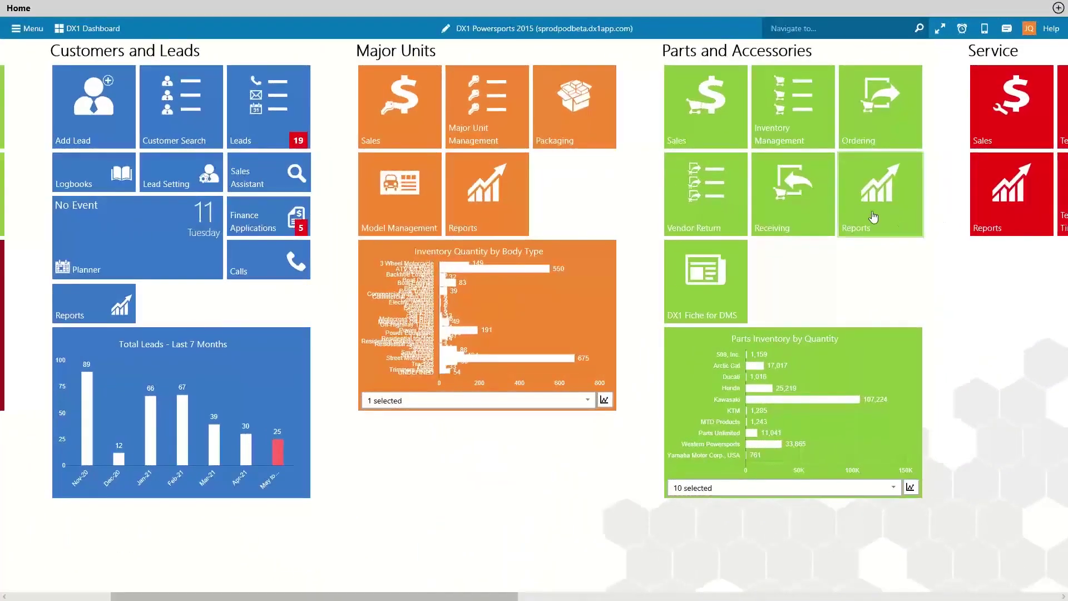
# - Open the reports for Parts and Accessories
pyautogui.click(872, 217)
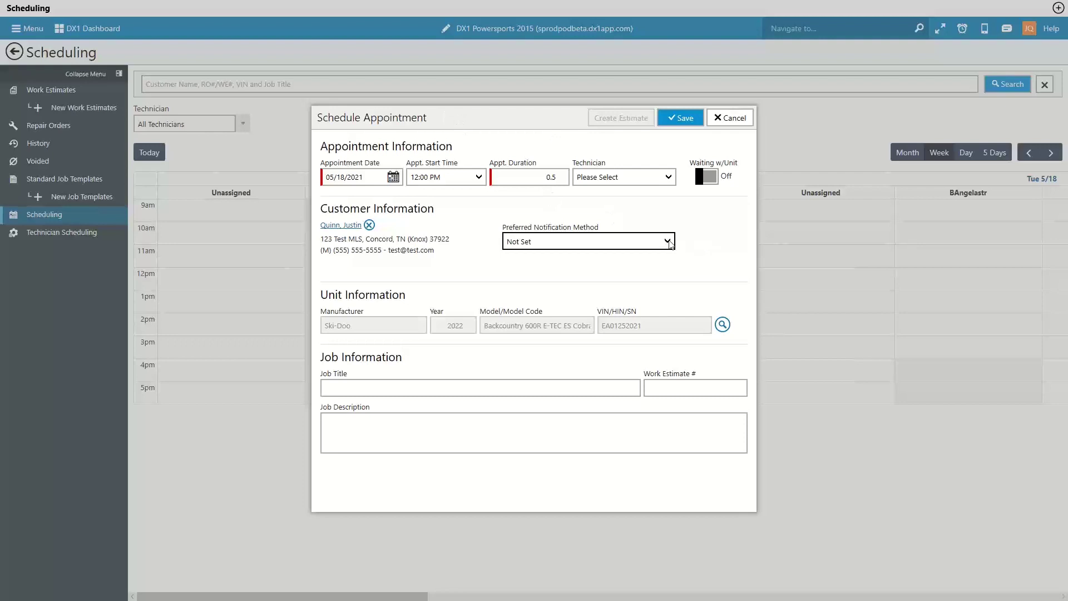
# - Set the preferred notification method of the service appointment to the customer's email
pyautogui.click(670, 243)
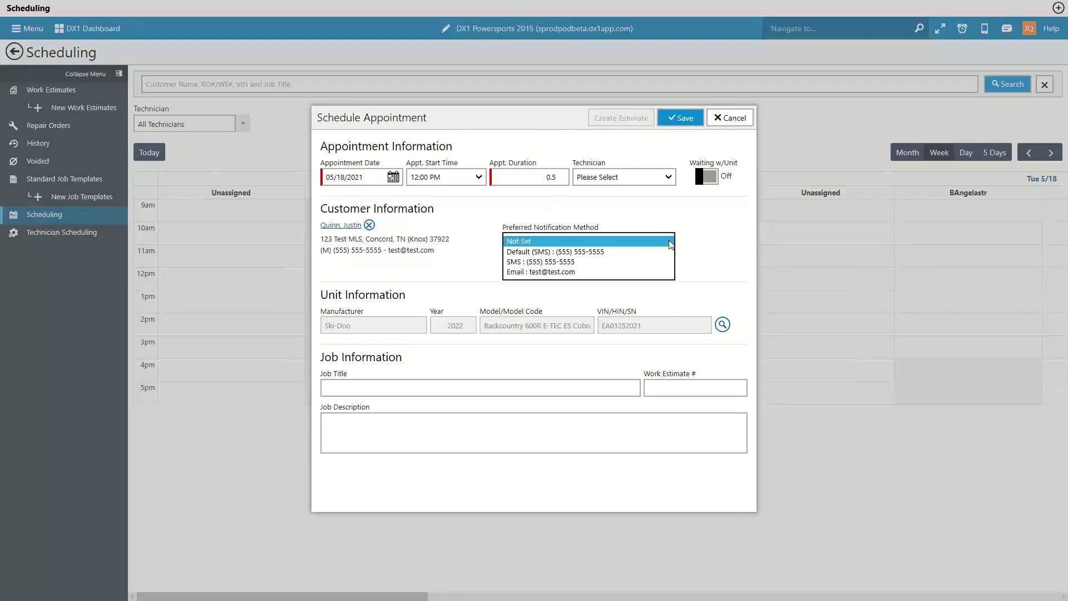
pyautogui.click(657, 272)
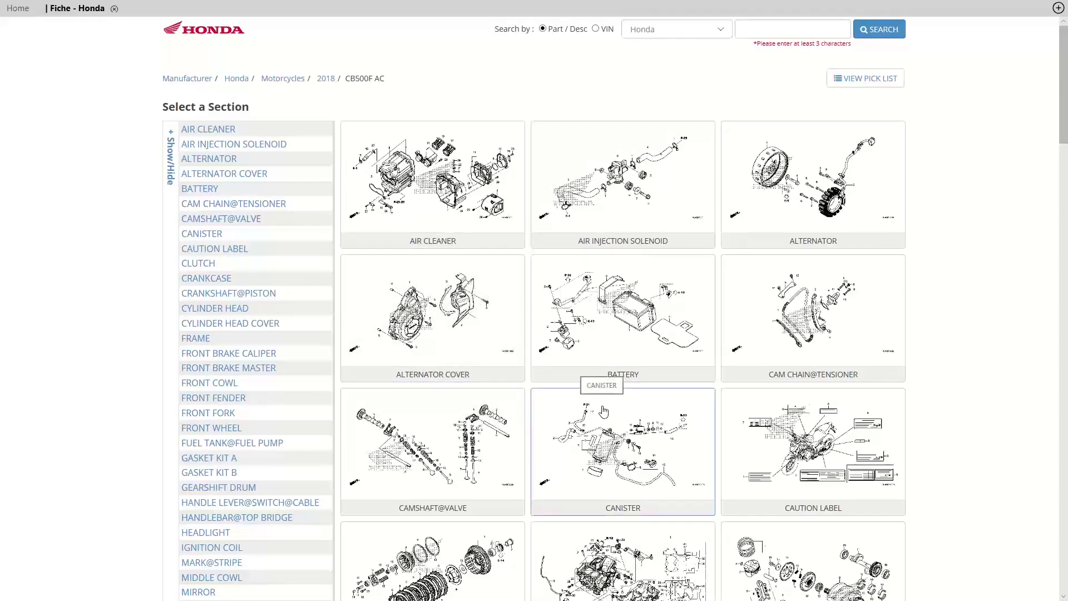
# - Look through the section diagrams for the 2018 Honda CB500F AC in the parts fiche
pyautogui.scroll(-5, 604, 412)
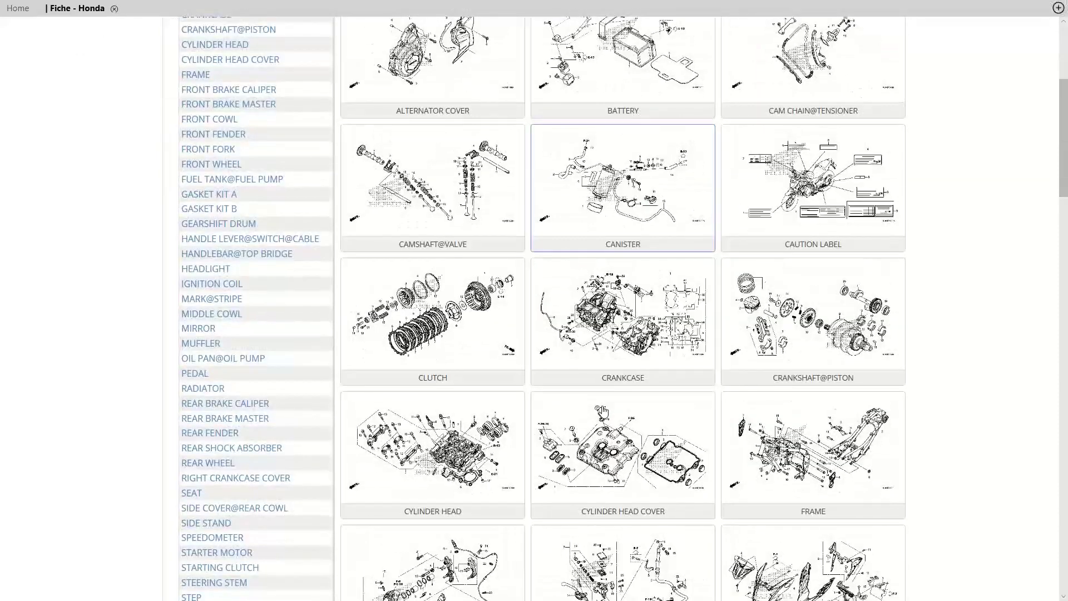
pyautogui.scroll(-3, 603, 411)
pyautogui.scroll(8, 378, 194)
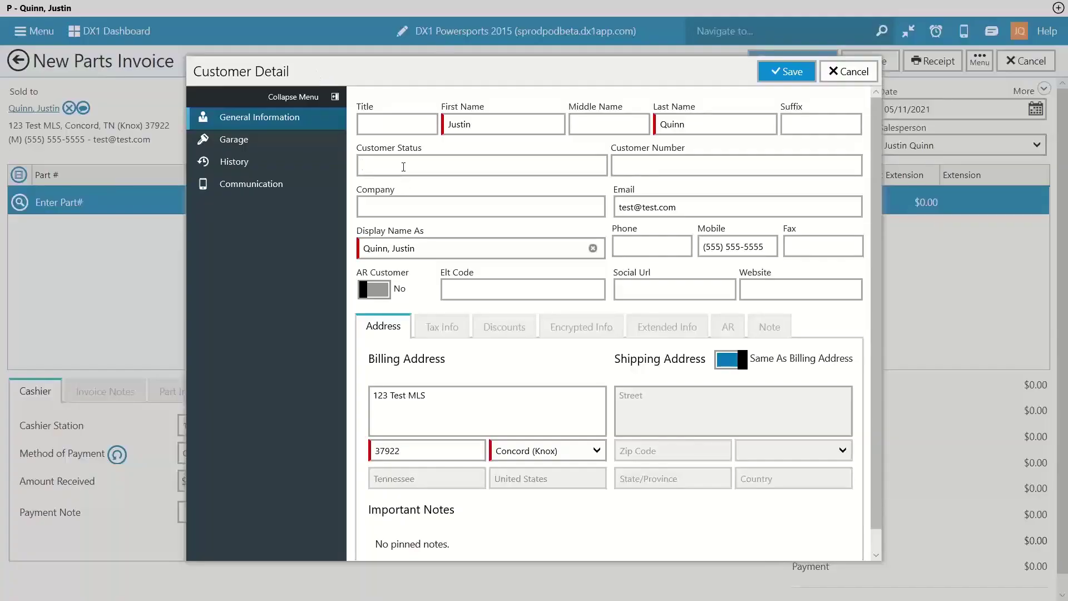
# - Save "Cool guy but charge him extra" as the customer's status and view its alert note on the new parts invoice
pyautogui.write('Cool guy but charge him extra')
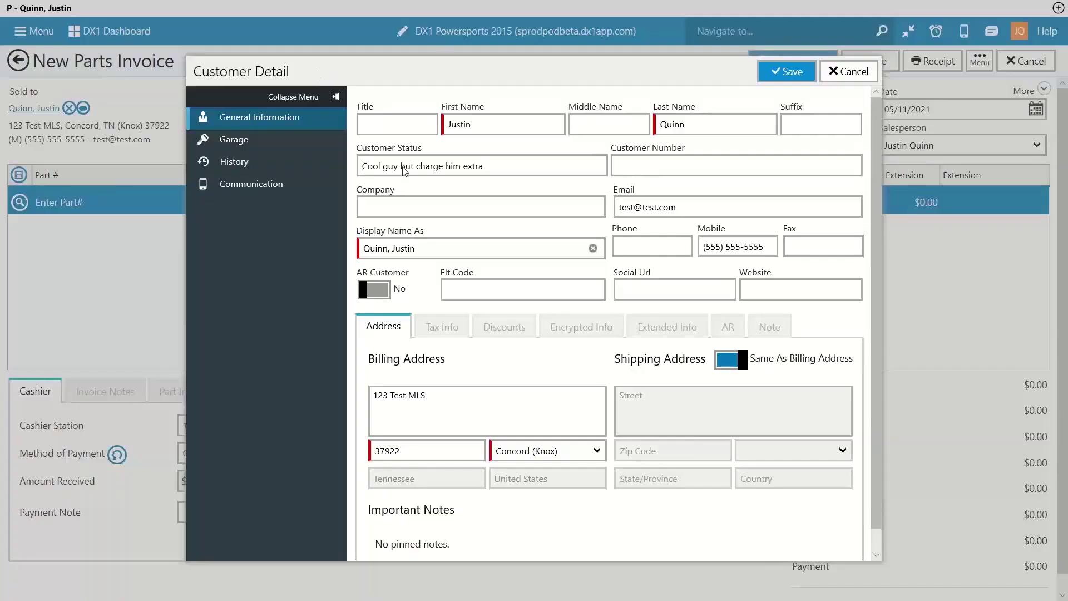
pyautogui.click(790, 71)
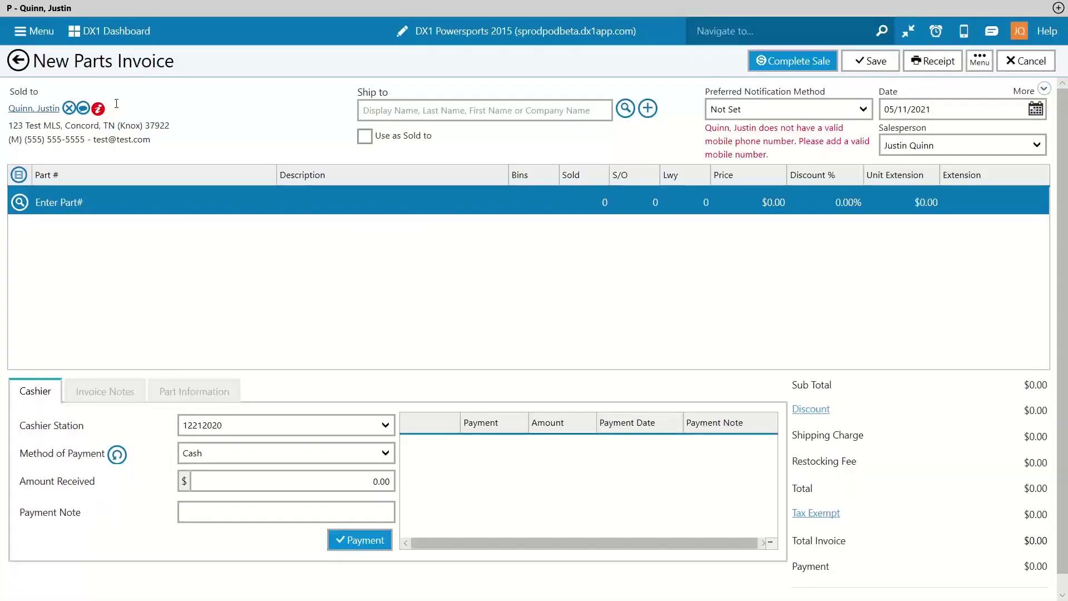
pyautogui.moveTo(99, 109)
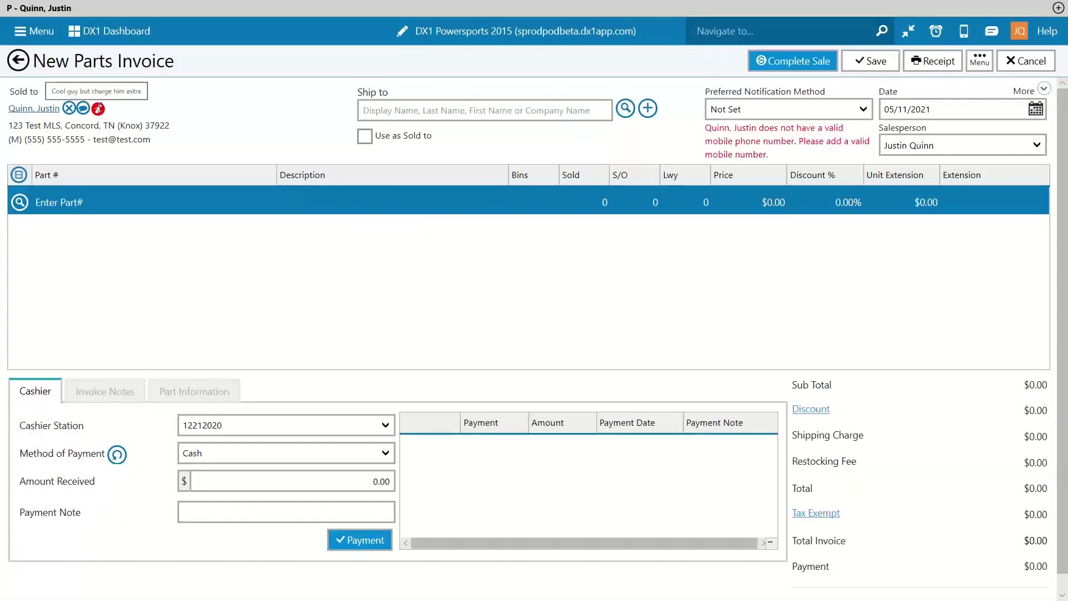